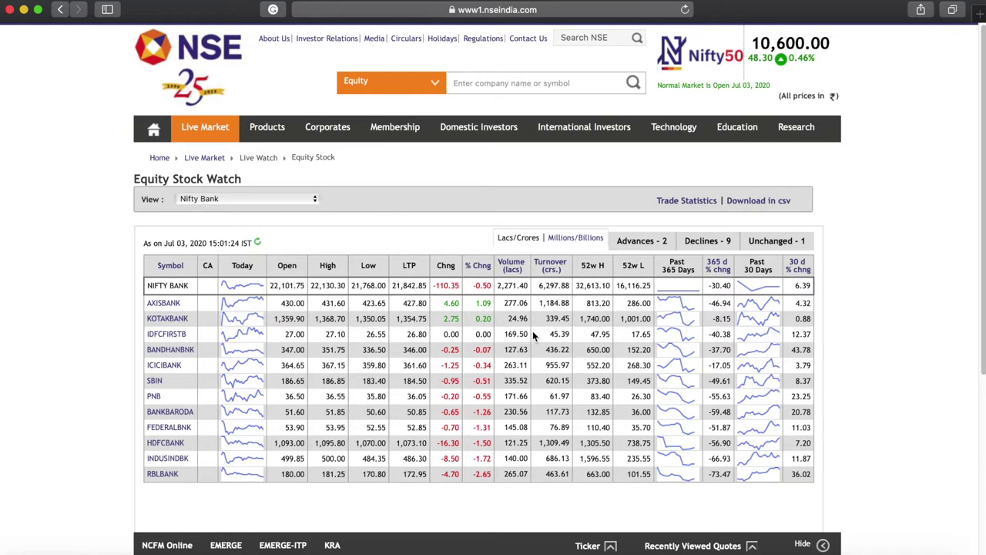
View the list of available indices, and sort the Nifty Bank stock table by turnover in ascending order.
{"action": "left_click", "coordinate": [198, 200]}
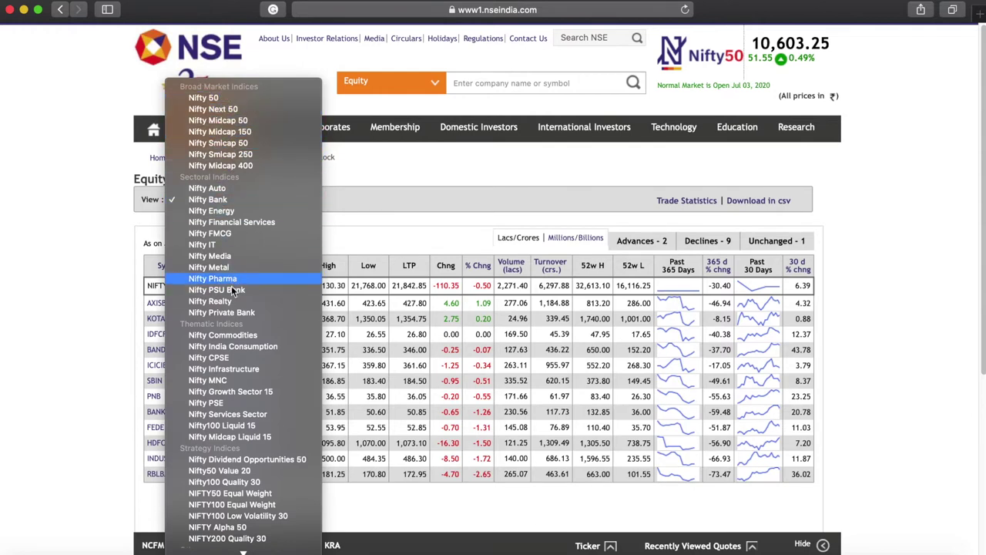
{"action": "left_click", "coordinate": [448, 224]}
{"action": "left_click", "coordinate": [511, 263]}
{"action": "left_click", "coordinate": [549, 270]}
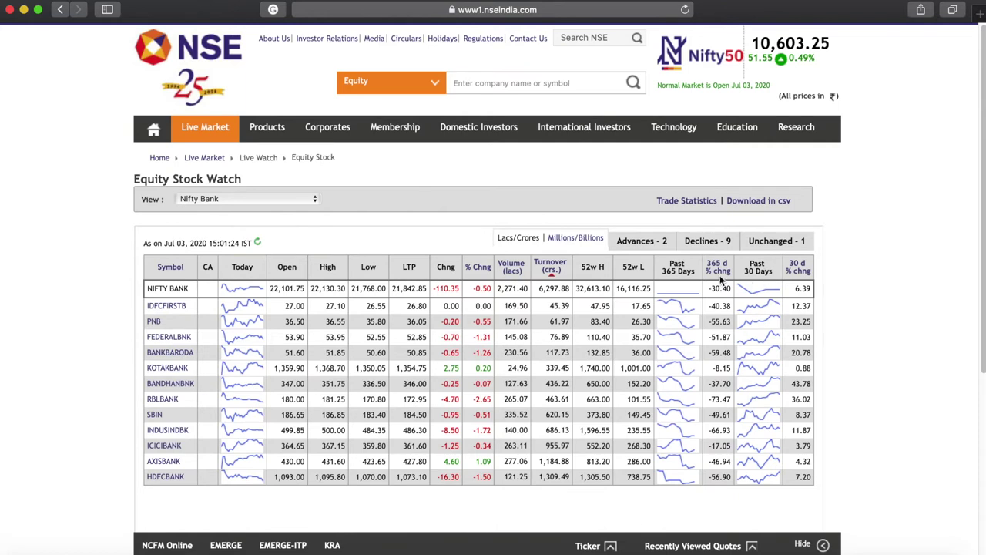
Examine the 365-day and 30-day percentage change columns and the volume and turnover figures in the Nifty Bank table.
{"action": "left_click_drag", "start_coordinate": [728, 273], "coordinate": [664, 270]}
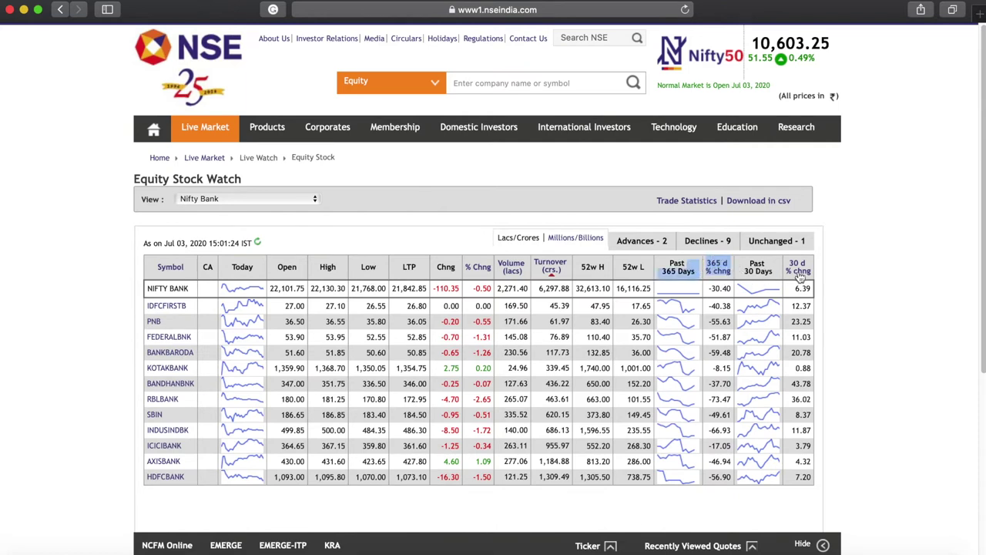
{"action": "left_click_drag", "start_coordinate": [799, 256], "coordinate": [801, 272]}
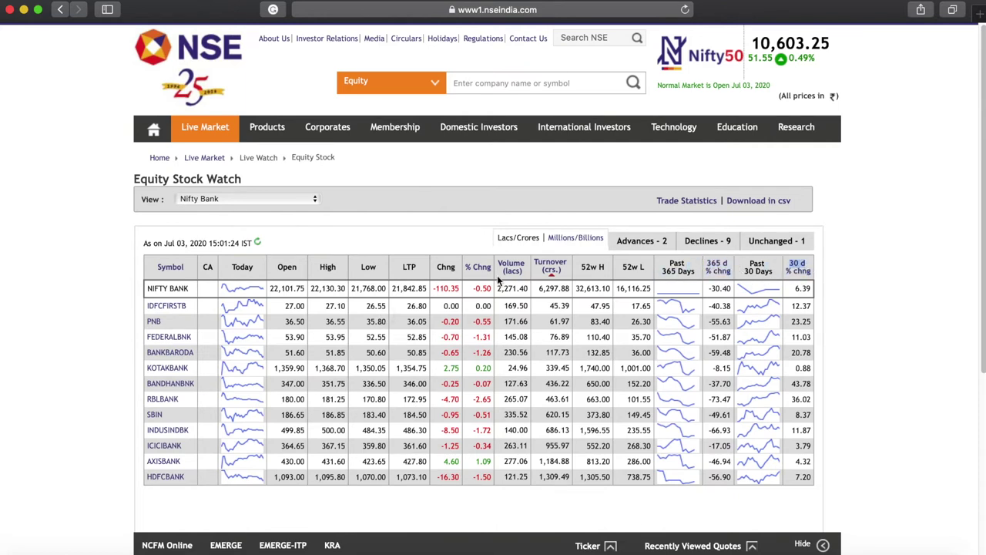
{"action": "left_click_drag", "start_coordinate": [499, 286], "coordinate": [561, 284]}
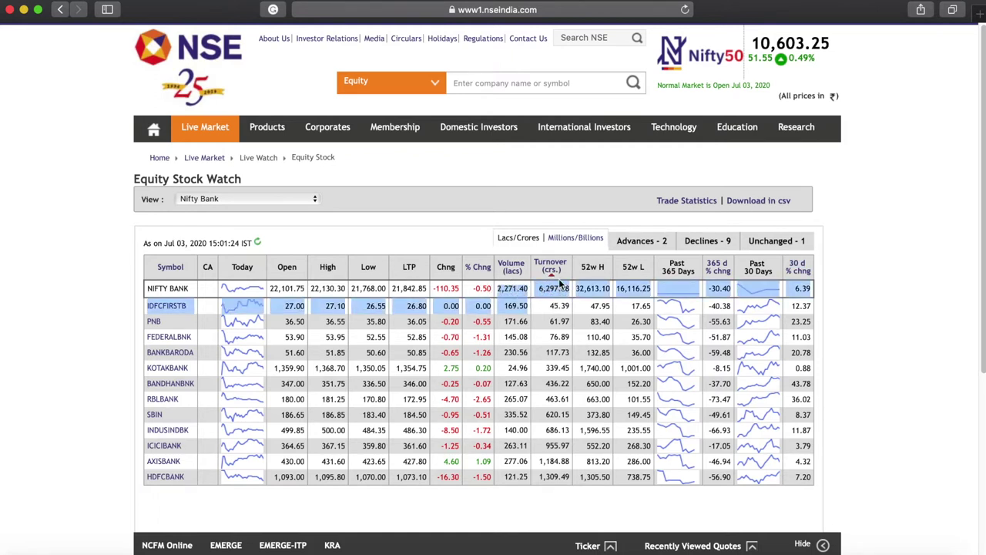
{"action": "left_click", "coordinate": [709, 295]}
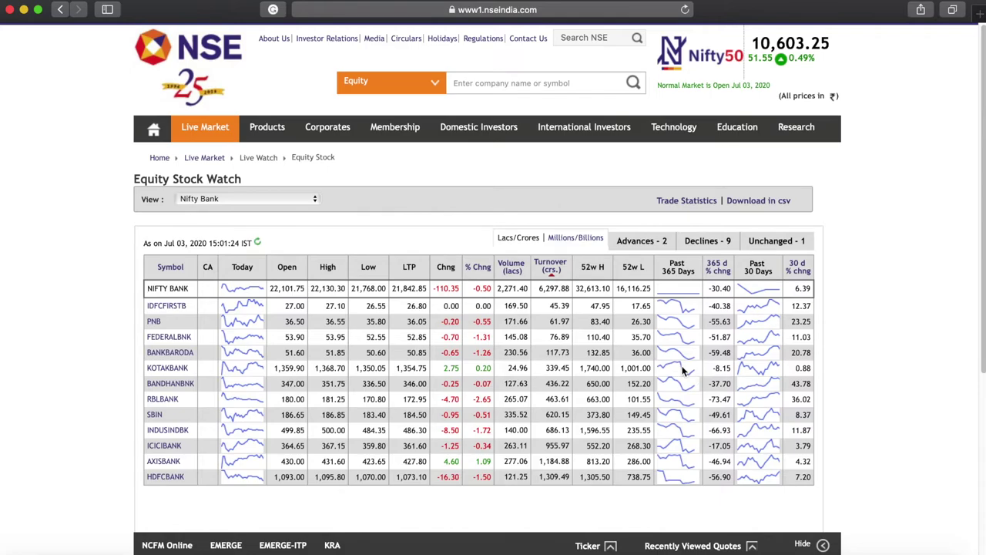
Switch to the sectoral percentages workbook in Excel and examine the index names and dates in the 29/06/20 block.
{"action": "key", "text": "super+Tab"}
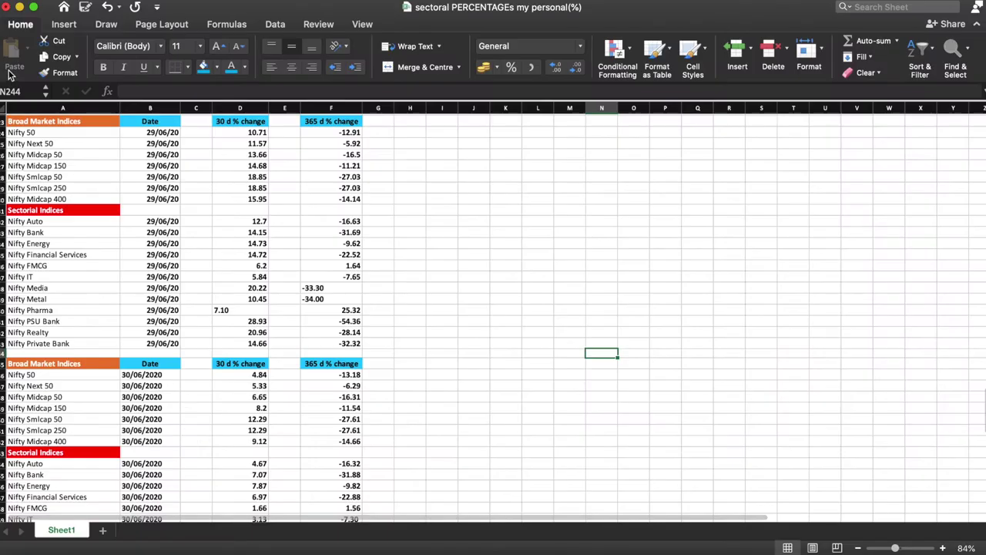
{"action": "left_click", "coordinate": [67, 121]}
{"action": "left_click_drag", "start_coordinate": [67, 121], "coordinate": [99, 346]}
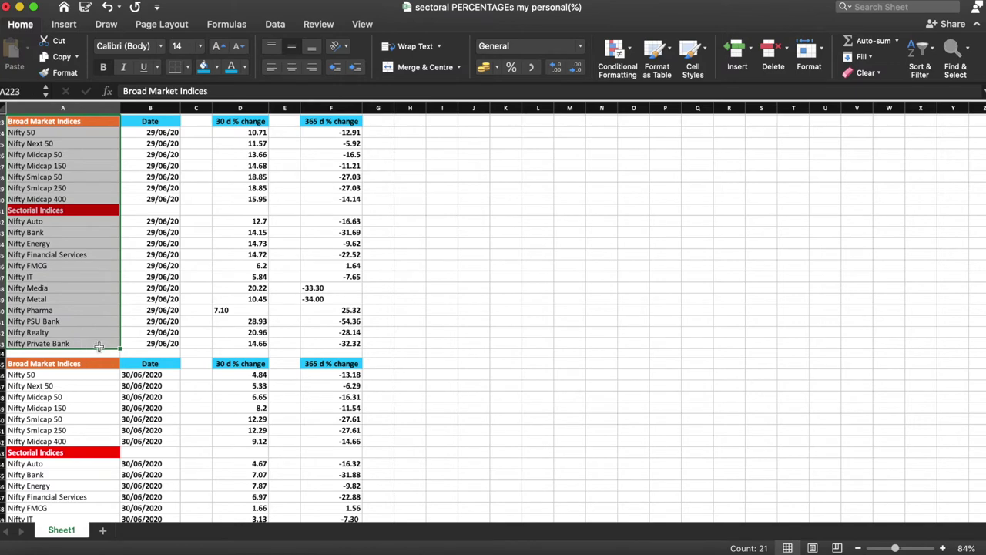
{"action": "left_click", "coordinate": [411, 223]}
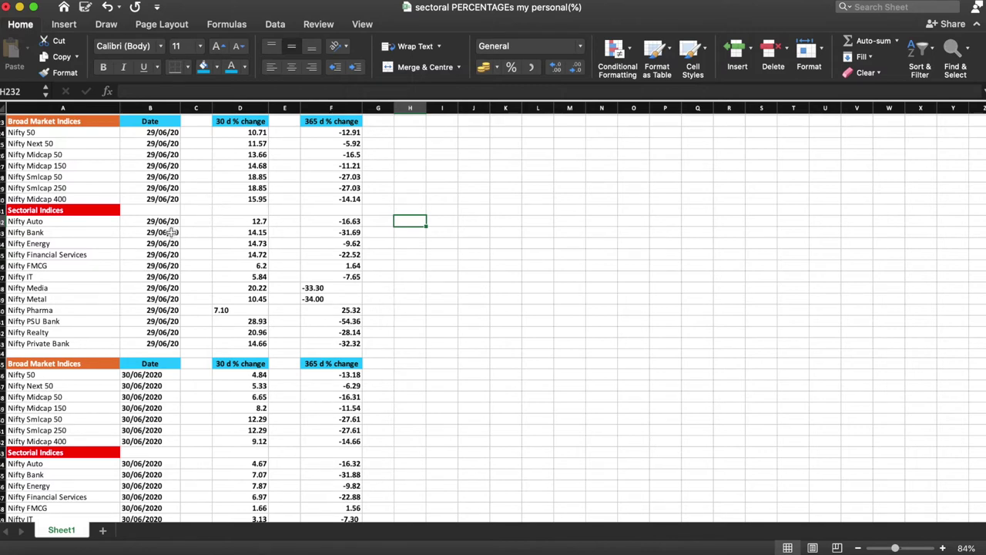
{"action": "left_click", "coordinate": [176, 121]}
{"action": "left_click_drag", "start_coordinate": [176, 121], "coordinate": [176, 345]}
{"action": "left_click", "coordinate": [410, 309]}
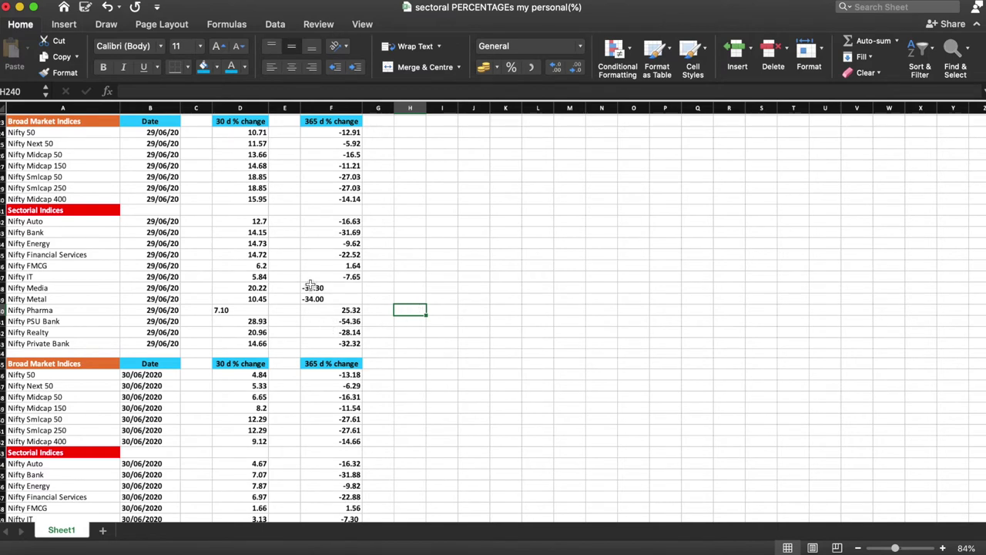
{"action": "left_click_drag", "start_coordinate": [150, 116], "coordinate": [160, 135]}
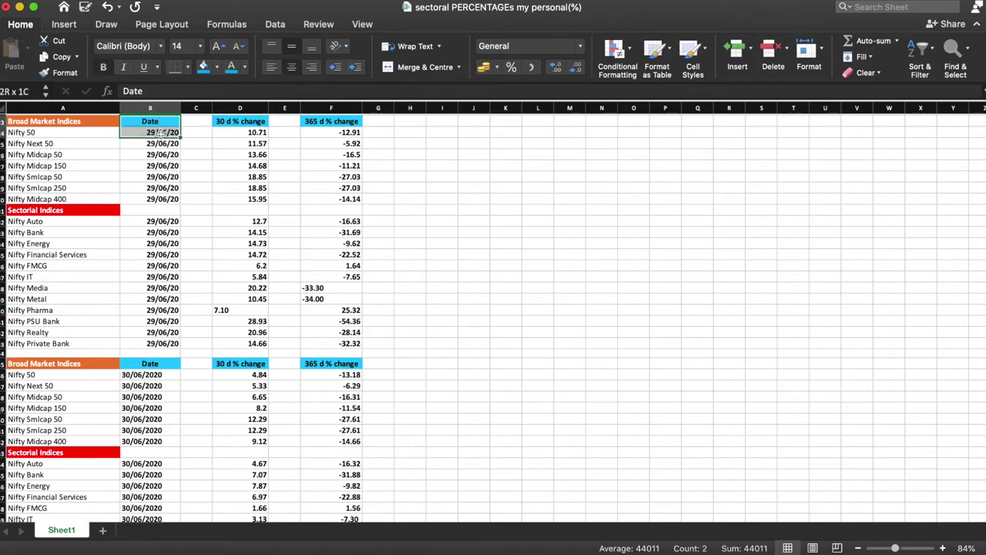
{"action": "left_click", "coordinate": [488, 277]}
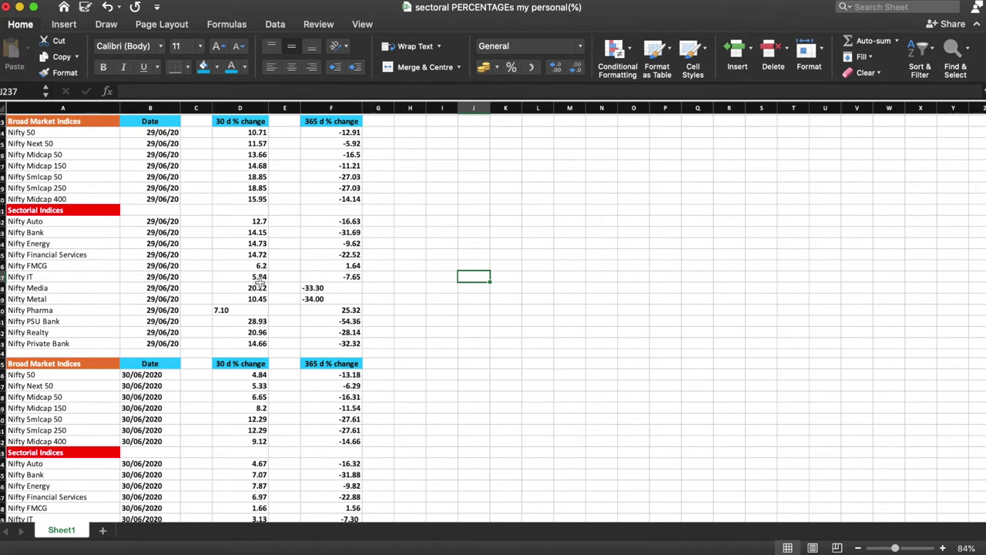
{"action": "key", "text": "Right"}
{"action": "key", "text": "Right"}
{"action": "key", "text": "Right"}
{"action": "key", "text": "Up"}
{"action": "key", "text": "Up"}
{"action": "key", "text": "Up"}
{"action": "key", "text": "Up"}
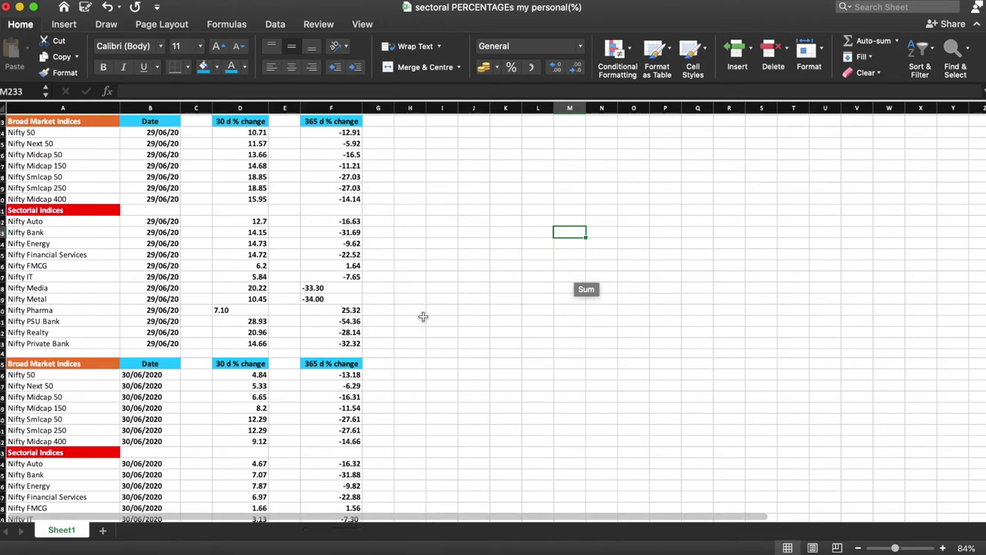
Compare Nifty Bank's 30-day percentage change in the 29/06/20 block with the one in the 30/06/2020 block.
{"action": "scroll", "coordinate": [423, 316], "scroll_direction": "up", "scroll_amount": 1}
{"action": "left_click_drag", "start_coordinate": [32, 235], "coordinate": [263, 235]}
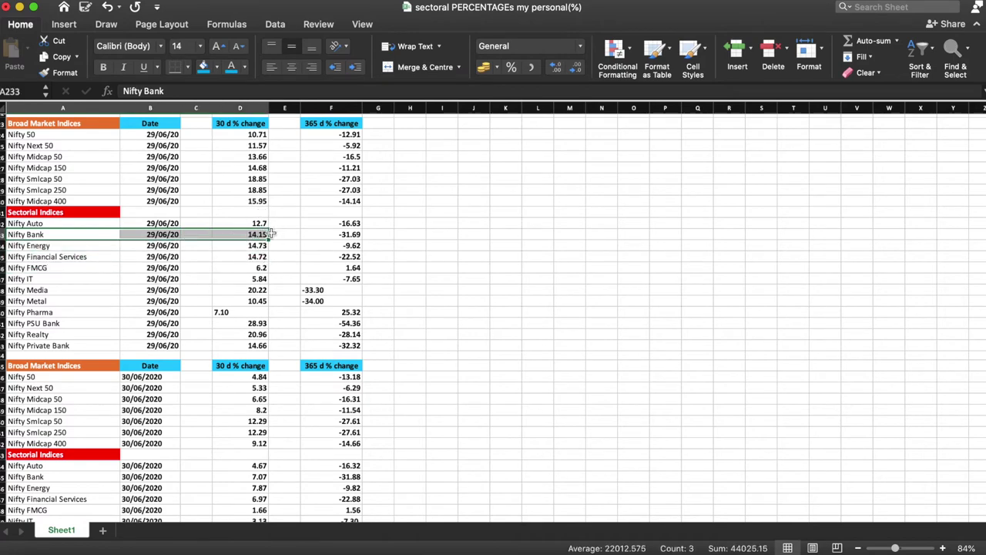
{"action": "left_click", "coordinate": [451, 257]}
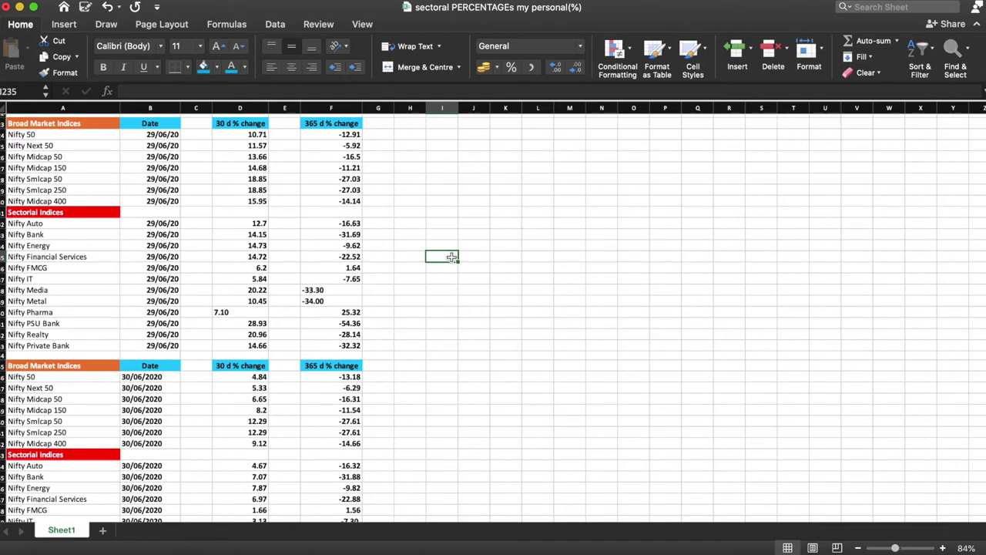
{"action": "left_click", "coordinate": [261, 234]}
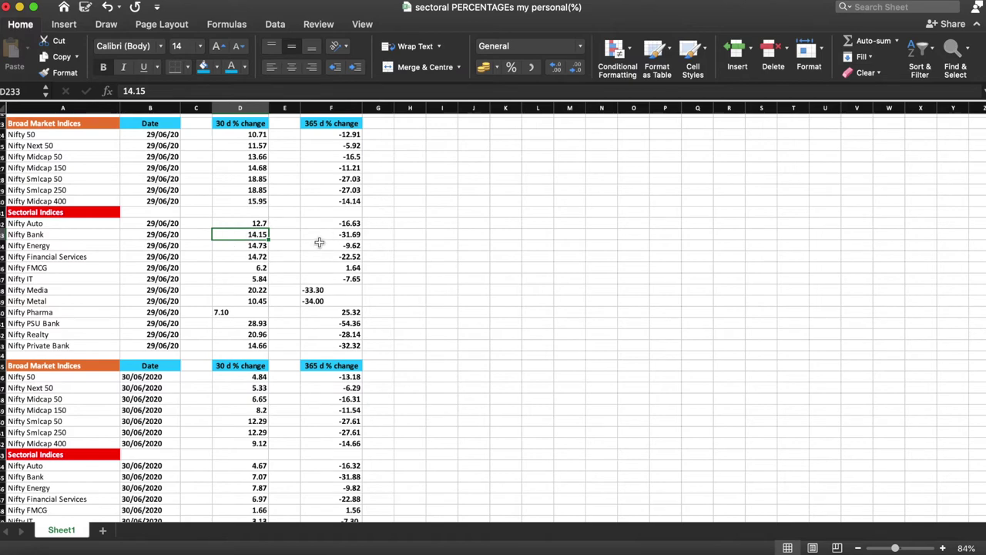
{"action": "scroll", "coordinate": [319, 243], "scroll_direction": "down", "scroll_amount": 10}
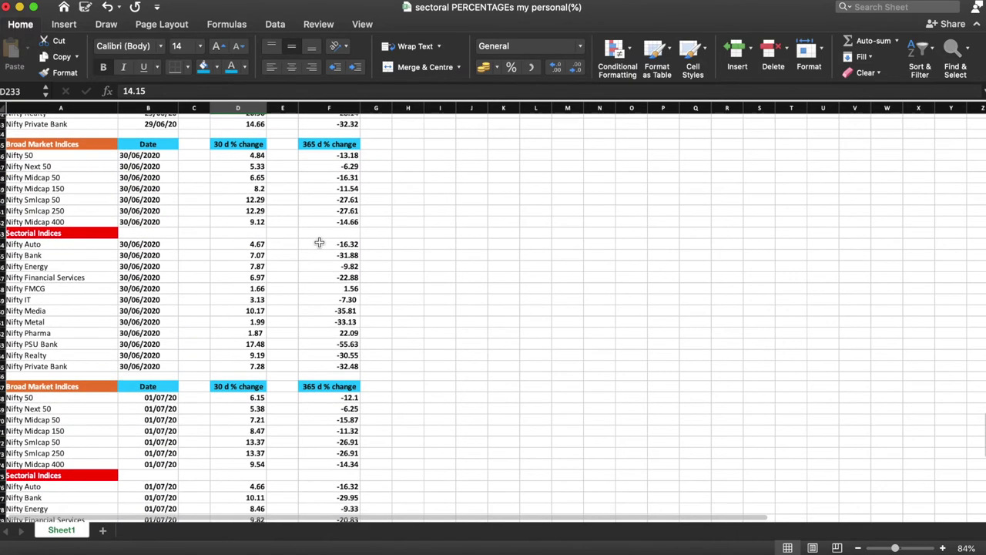
{"action": "left_click", "coordinate": [257, 255]}
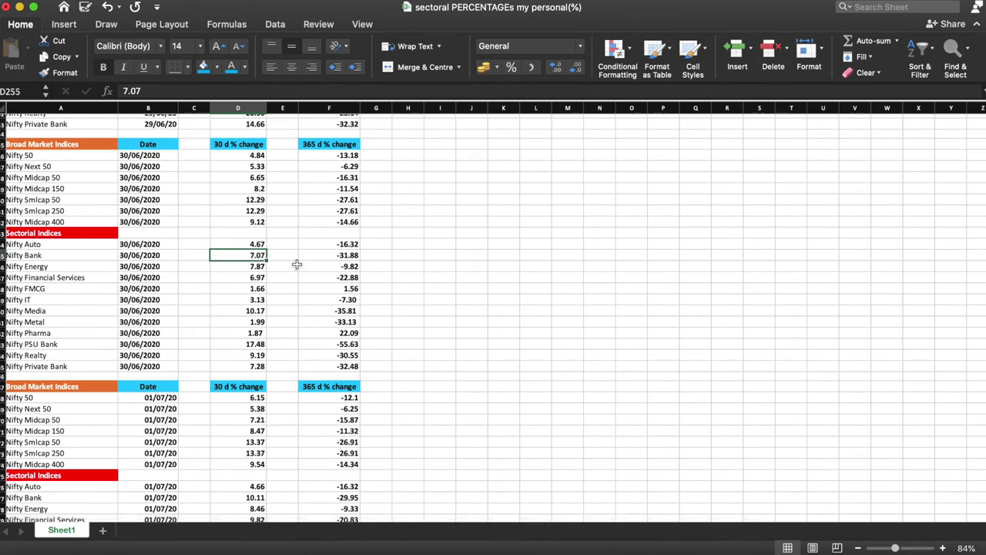
{"action": "scroll", "coordinate": [306, 271], "scroll_direction": "up", "scroll_amount": 8}
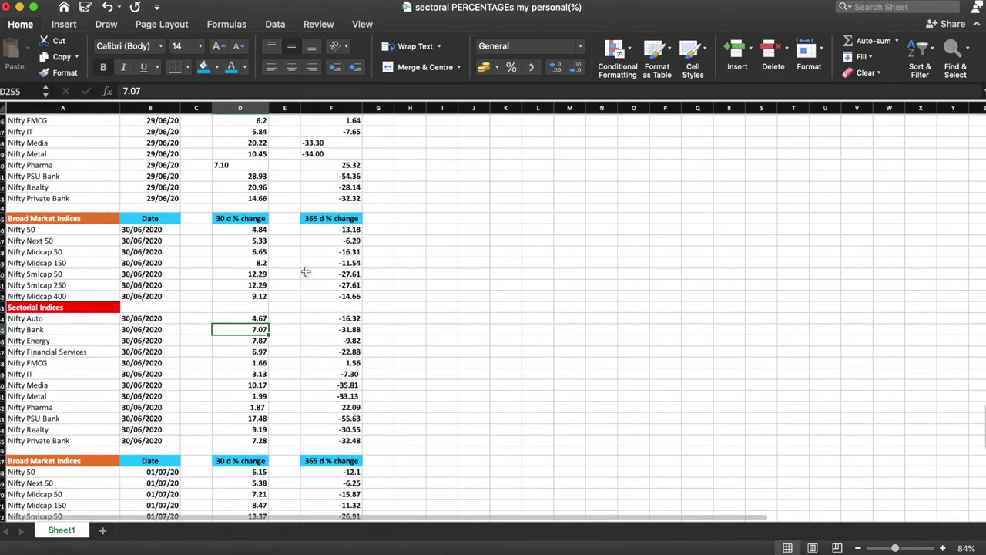
{"action": "scroll", "coordinate": [306, 271], "scroll_direction": "up", "scroll_amount": 1}
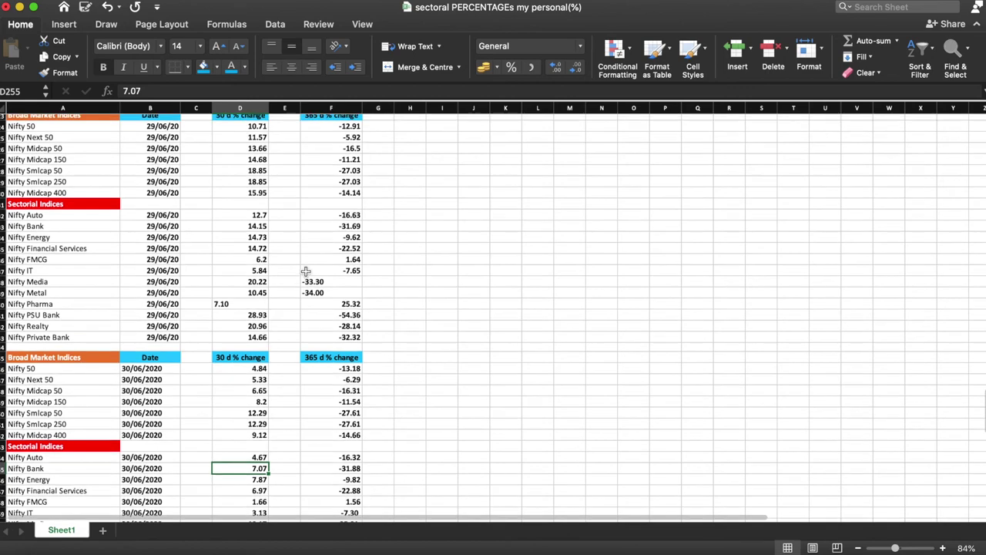
{"action": "scroll", "coordinate": [306, 271], "scroll_direction": "up", "scroll_amount": 1}
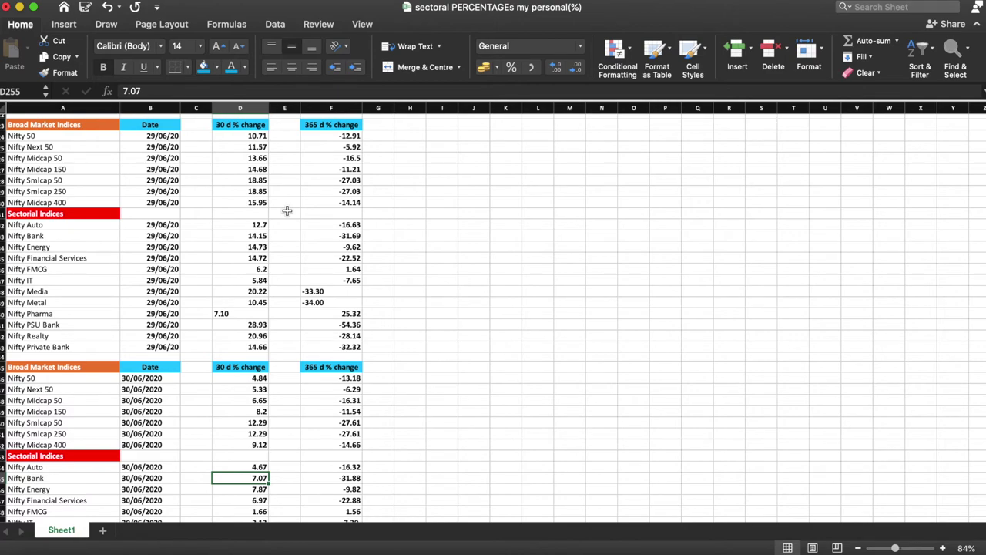
Trace Nifty Bank's 30-day percentage change through the 29/06/20, 30/06/2020 and 01/07/20 blocks.
{"action": "scroll", "coordinate": [244, 345], "scroll_direction": "down", "scroll_amount": 10}
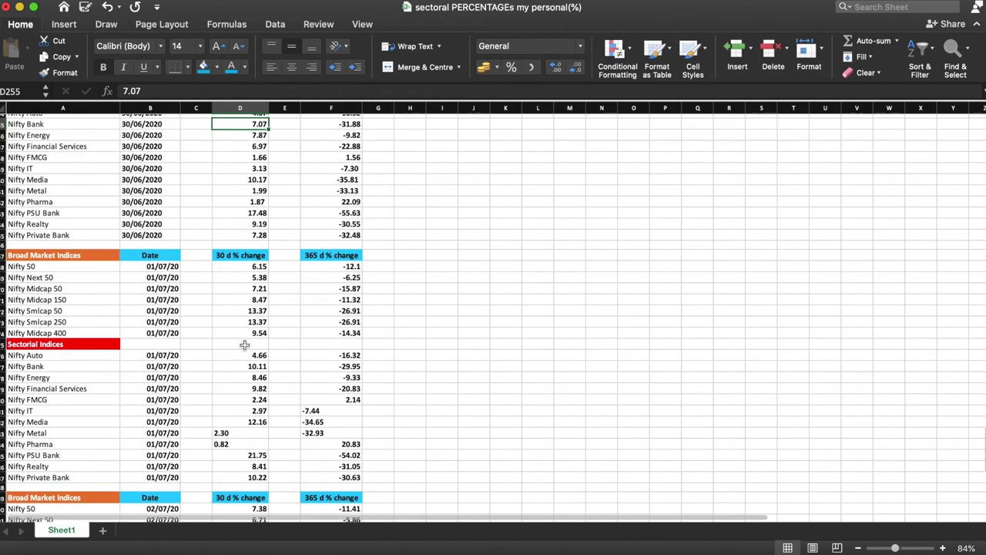
{"action": "left_click", "coordinate": [260, 368]}
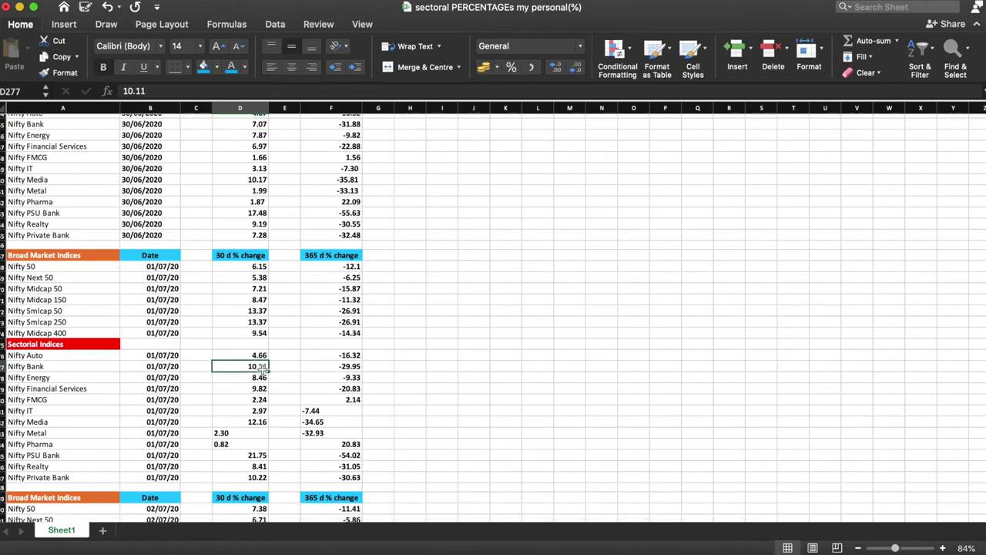
{"action": "scroll", "coordinate": [287, 306], "scroll_direction": "up", "scroll_amount": 8}
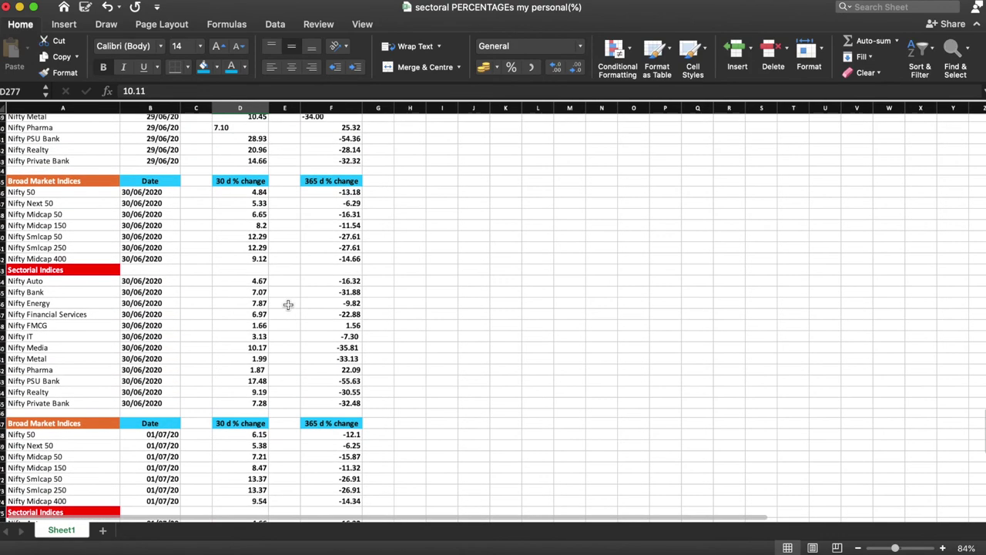
{"action": "scroll", "coordinate": [287, 306], "scroll_direction": "up", "scroll_amount": 1}
{"action": "left_click", "coordinate": [259, 186]}
{"action": "scroll", "coordinate": [259, 186], "scroll_direction": "down", "scroll_amount": 5}
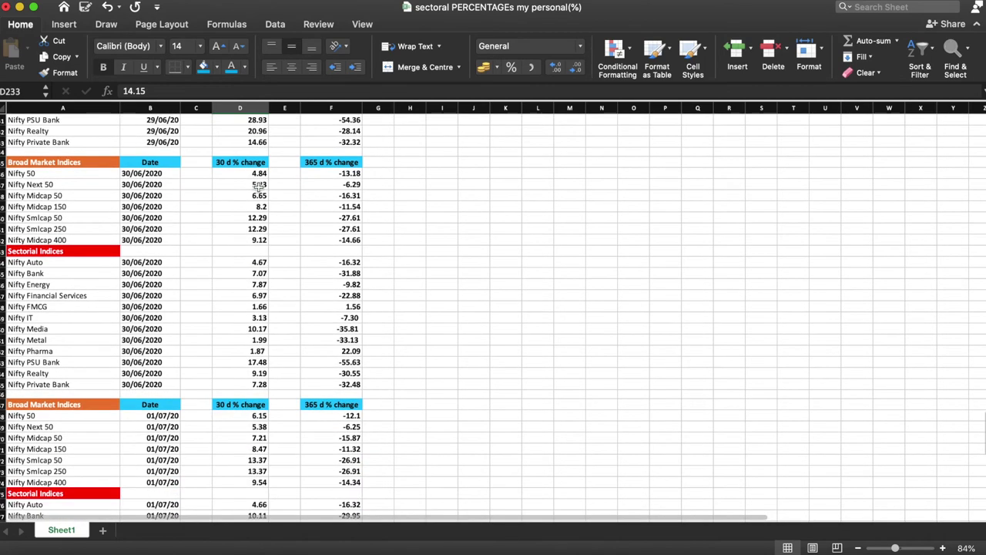
{"action": "left_click", "coordinate": [262, 282]}
{"action": "left_click", "coordinate": [262, 273]}
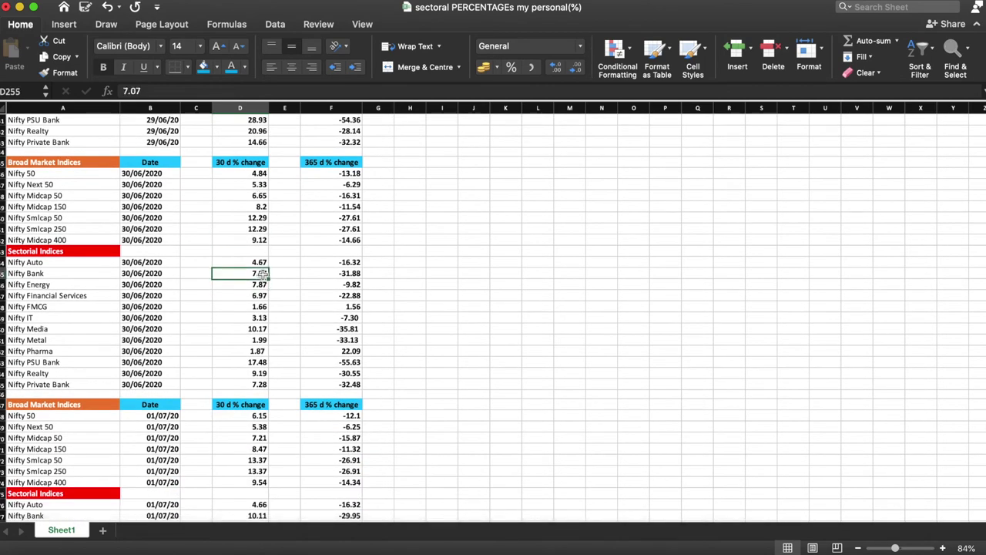
{"action": "scroll", "coordinate": [266, 342], "scroll_direction": "down", "scroll_amount": 5}
{"action": "left_click", "coordinate": [262, 370]}
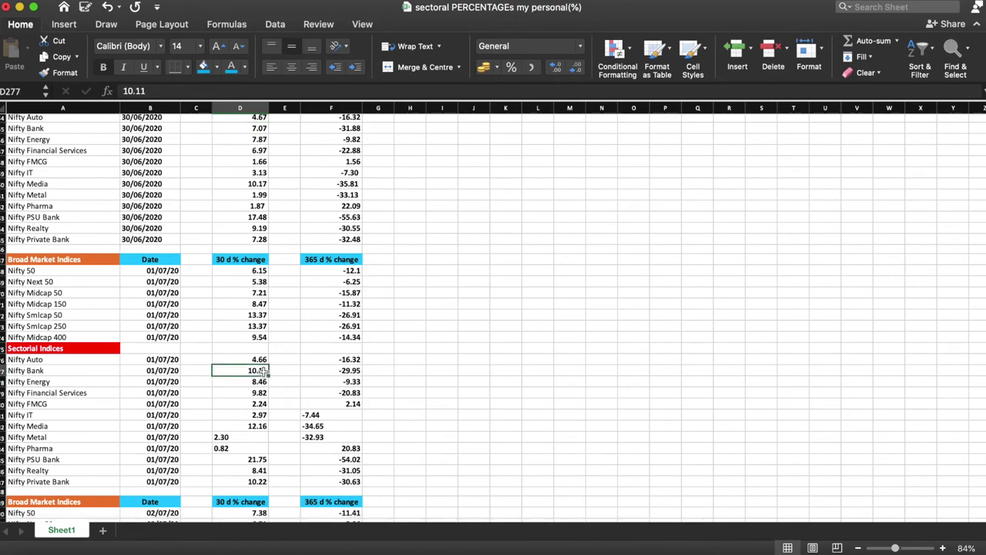
Recheck Nifty Bank's 30-day percentage change for 30/06/2020 and 01/07/20, and look over the neighbouring date blocks from 23/06/20 to 02/07/20.
{"action": "scroll", "coordinate": [262, 371], "scroll_direction": "up", "scroll_amount": 8}
{"action": "scroll", "coordinate": [262, 371], "scroll_direction": "down", "scroll_amount": 2}
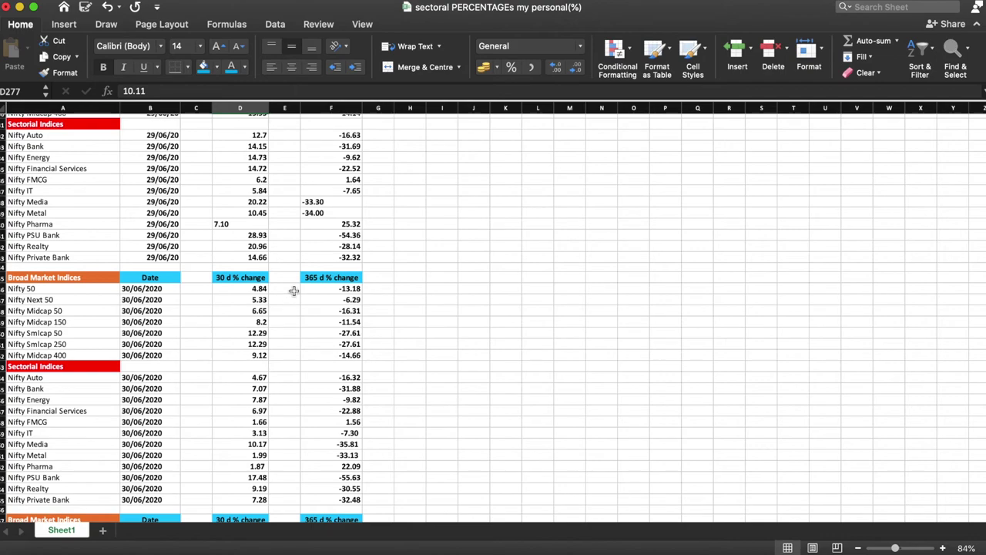
{"action": "scroll", "coordinate": [252, 230], "scroll_direction": "down", "scroll_amount": 1}
{"action": "scroll", "coordinate": [252, 229], "scroll_direction": "down", "scroll_amount": 7}
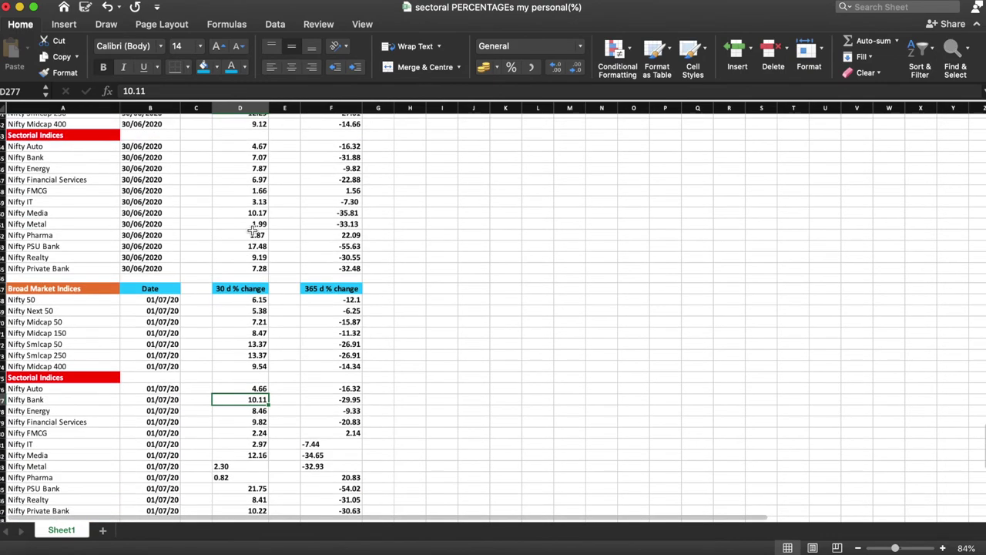
{"action": "scroll", "coordinate": [252, 376], "scroll_direction": "down", "scroll_amount": 5}
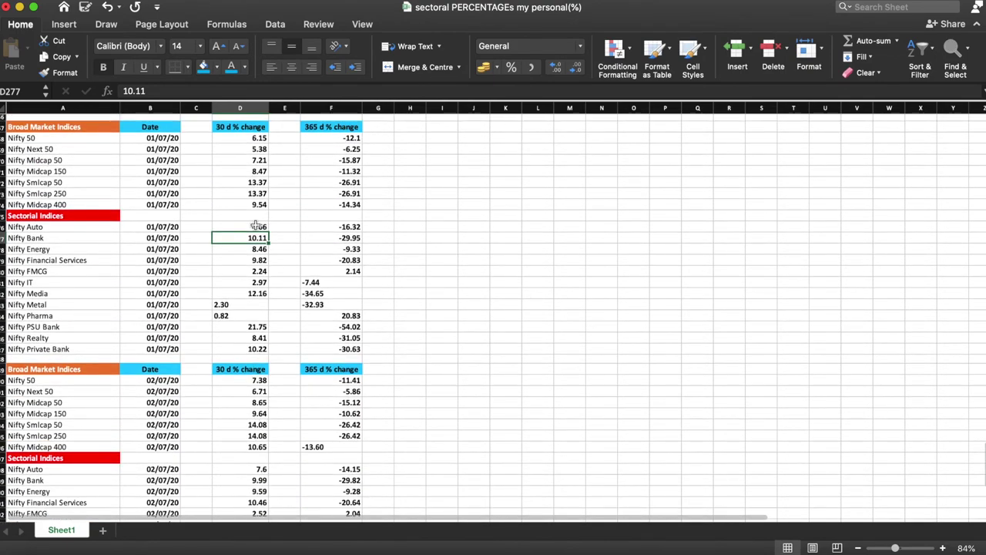
{"action": "scroll", "coordinate": [259, 225], "scroll_direction": "up", "scroll_amount": 12}
{"action": "left_click", "coordinate": [259, 138]}
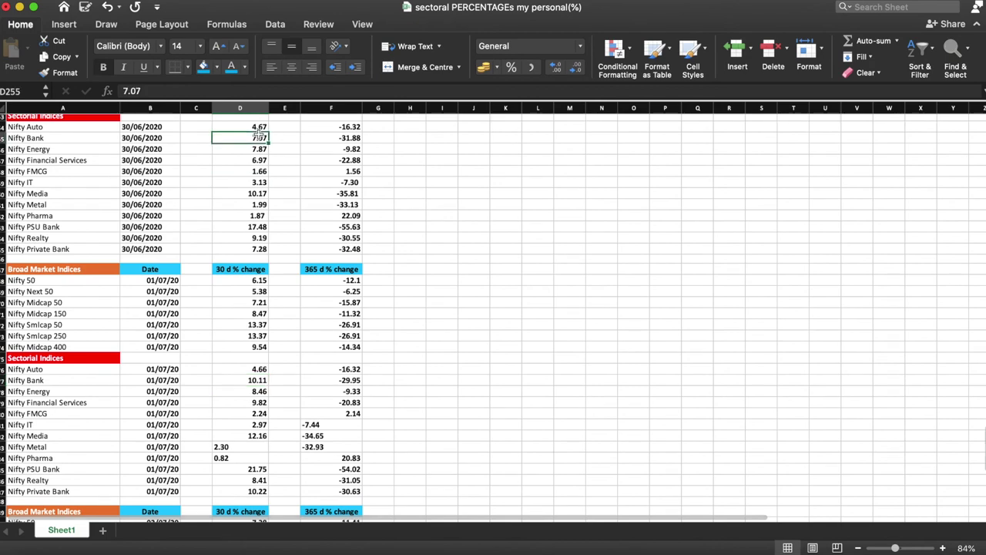
{"action": "scroll", "coordinate": [264, 147], "scroll_direction": "up", "scroll_amount": 4}
{"action": "scroll", "coordinate": [263, 147], "scroll_direction": "up", "scroll_amount": 8}
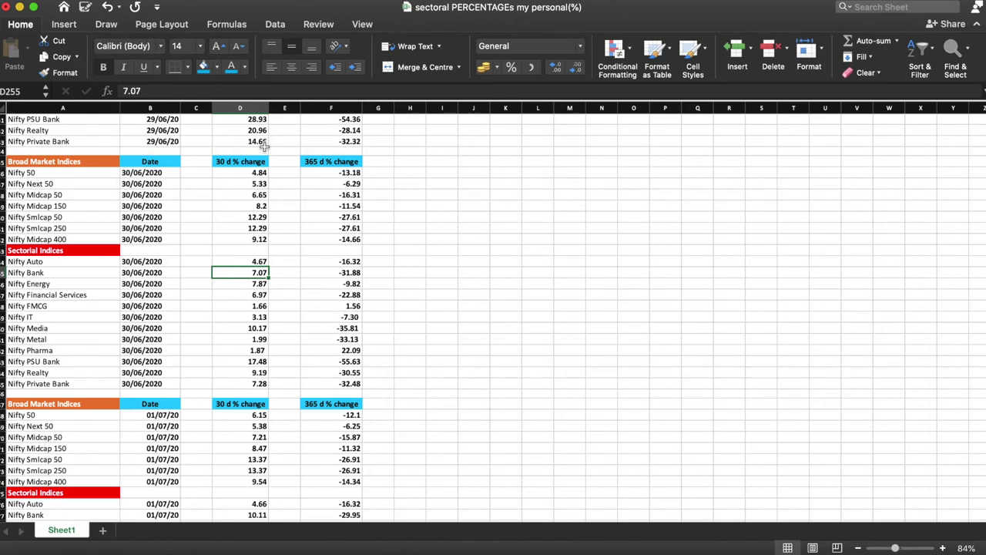
{"action": "scroll", "coordinate": [263, 145], "scroll_direction": "down", "scroll_amount": 5}
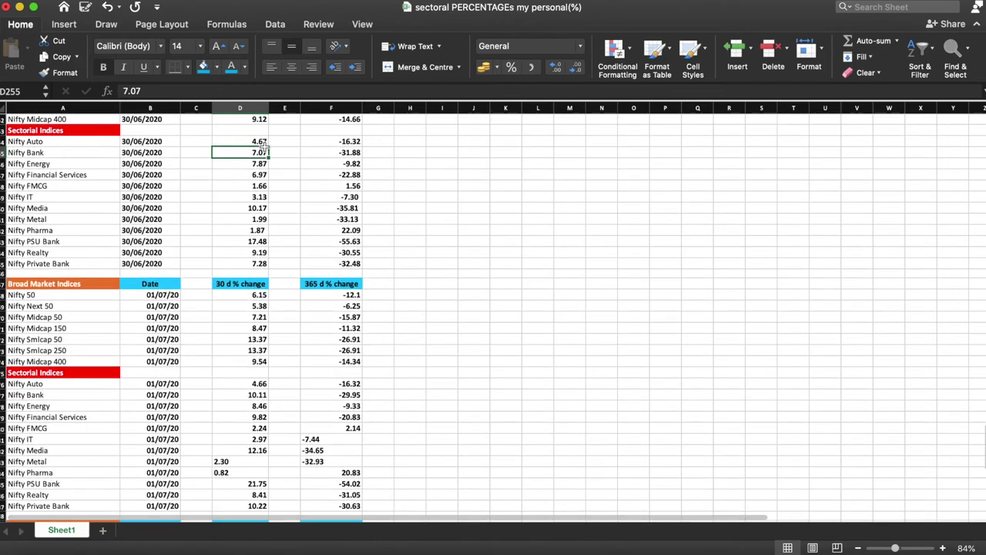
{"action": "left_click", "coordinate": [256, 394]}
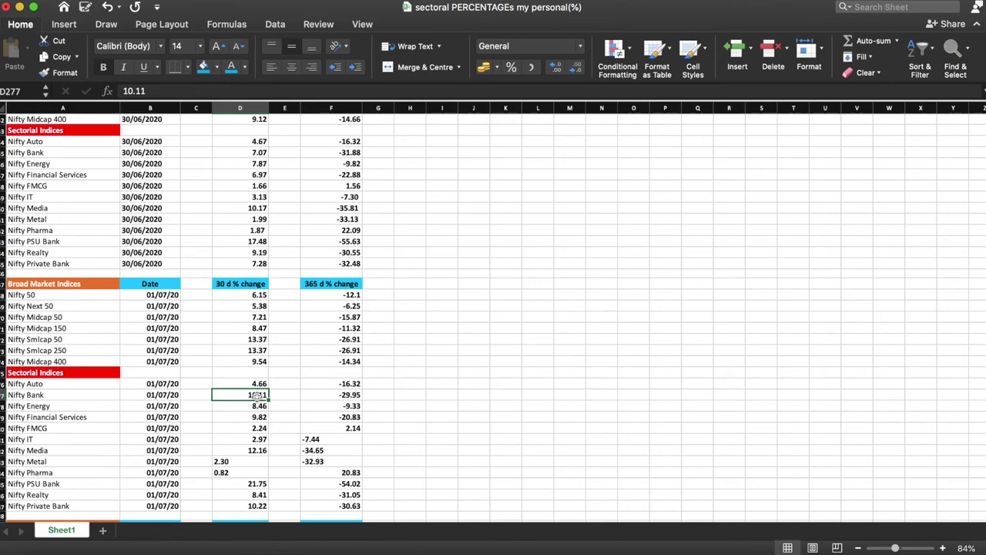
{"action": "scroll", "coordinate": [258, 395], "scroll_direction": "up", "scroll_amount": 15}
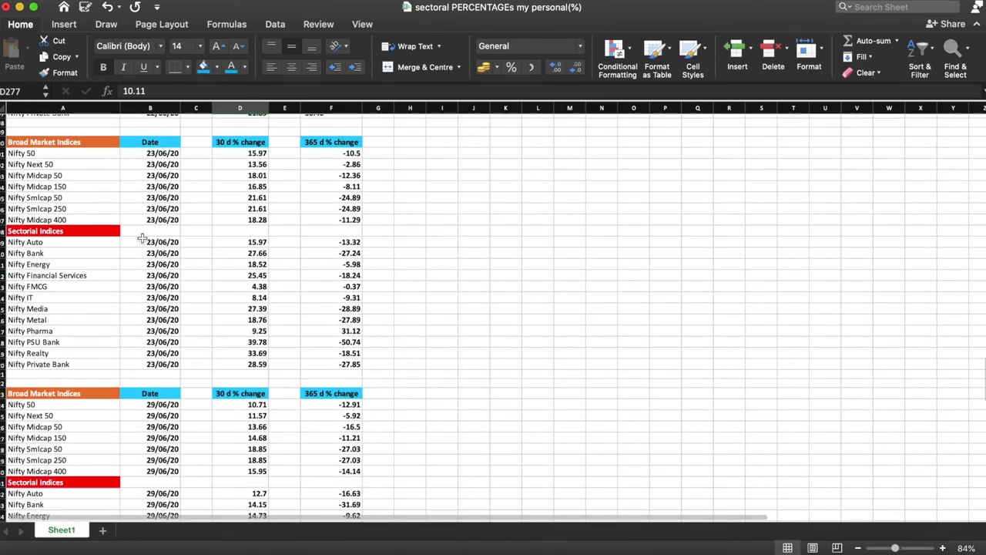
Follow Nifty Bank's 30-day percentage change from the 23/06/20 block through 30/06/2020 to the 01/07/20 block.
{"action": "left_click", "coordinate": [260, 254]}
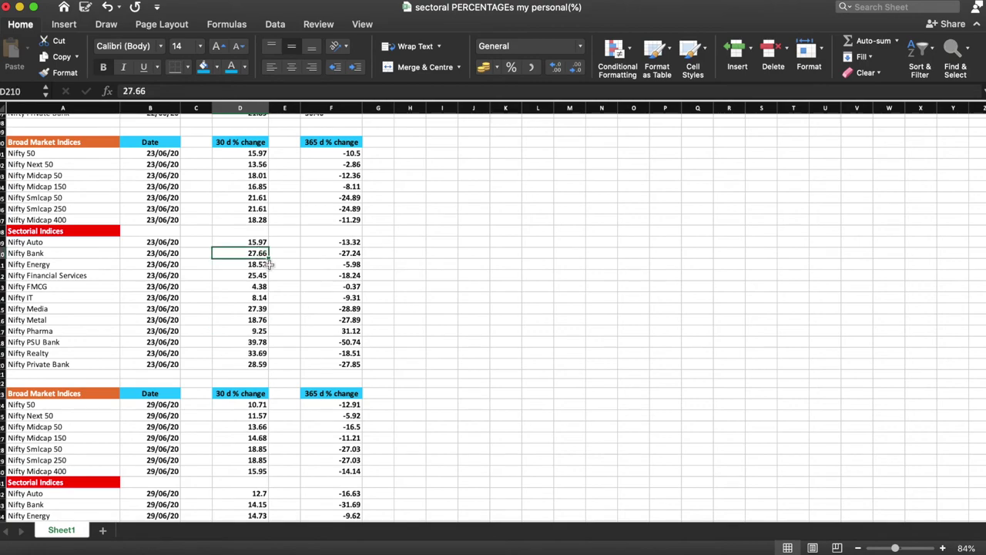
{"action": "scroll", "coordinate": [262, 251], "scroll_direction": "down", "scroll_amount": 6}
{"action": "scroll", "coordinate": [262, 252], "scroll_direction": "down", "scroll_amount": 6}
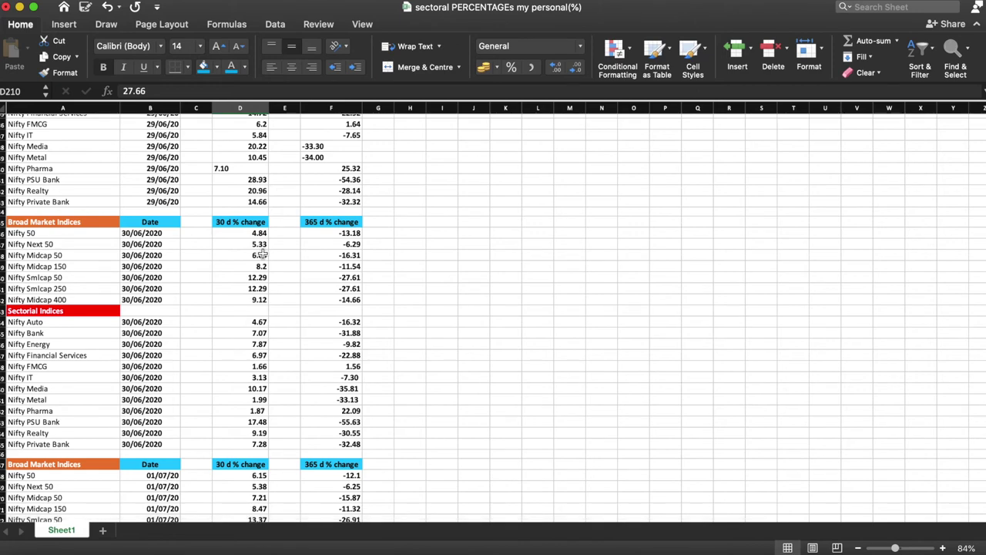
{"action": "scroll", "coordinate": [262, 255], "scroll_direction": "down", "scroll_amount": 3}
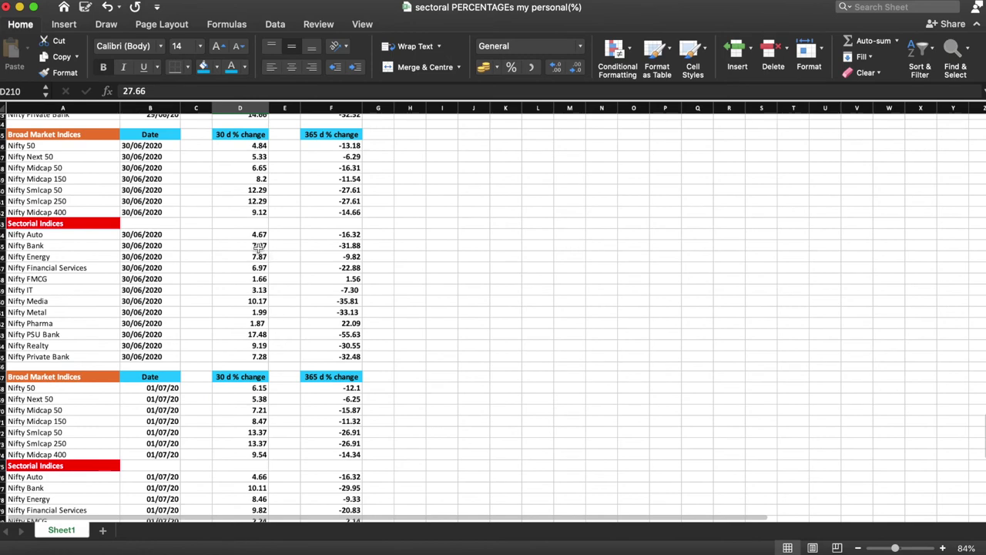
{"action": "scroll", "coordinate": [259, 324], "scroll_direction": "down", "scroll_amount": 3}
{"action": "left_click", "coordinate": [261, 408]}
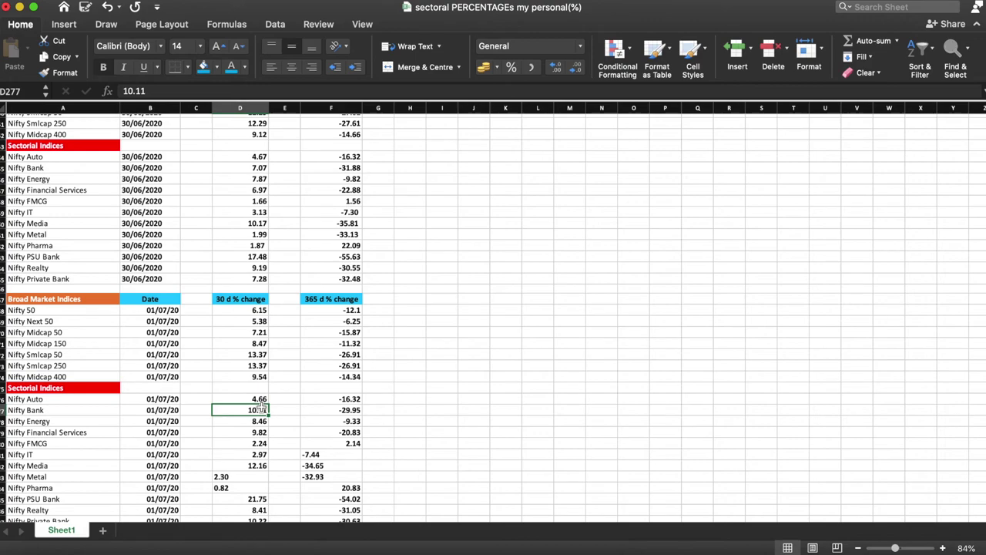
Check Nifty Bank's 30-day percentage change in the 02/07/20 block, and look back over the 30/06/2020 block.
{"action": "scroll", "coordinate": [260, 408], "scroll_direction": "down", "scroll_amount": 8}
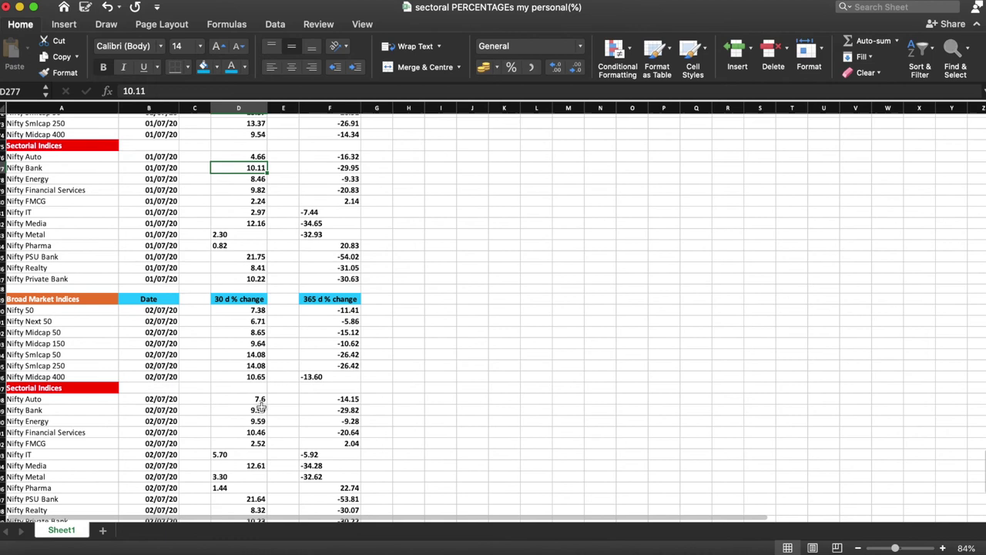
{"action": "left_click", "coordinate": [260, 410]}
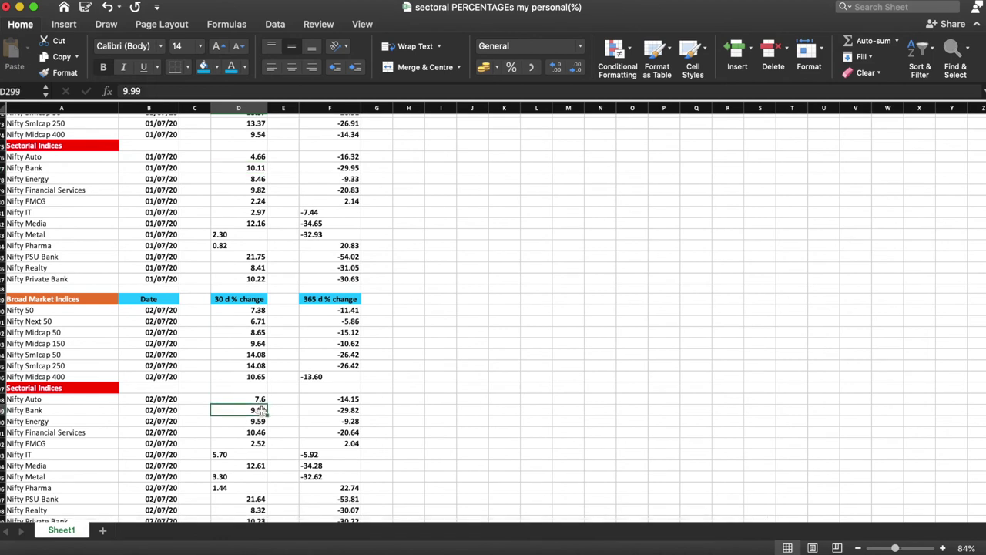
{"action": "scroll", "coordinate": [260, 410], "scroll_direction": "up", "scroll_amount": 11}
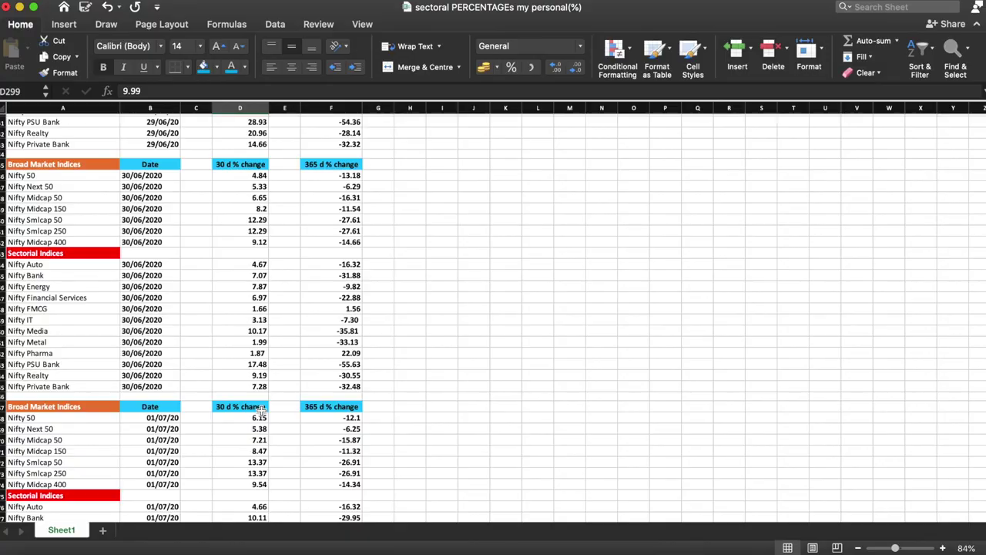
Switch to the NSE Equity Stock Watch page in the browser and compare NIFTY BANK's 30-day percentage change with its traded volume.
{"action": "key", "text": "super+Tab"}
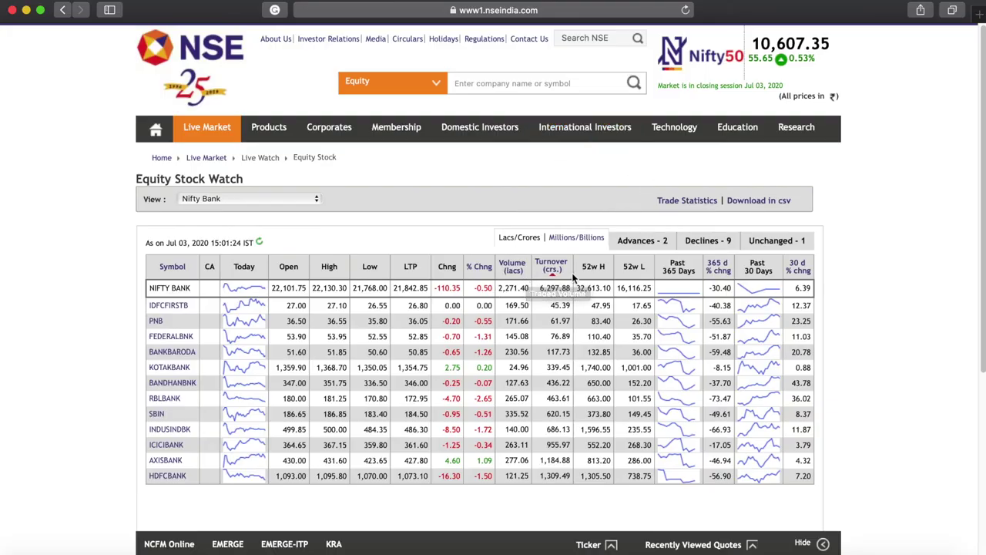
{"action": "mouse_move", "coordinate": [798, 289]}
{"action": "left_mouse_down"}
{"action": "mouse_move", "coordinate": [848, 290]}
{"action": "mouse_move", "coordinate": [809, 288]}
{"action": "left_mouse_up"}
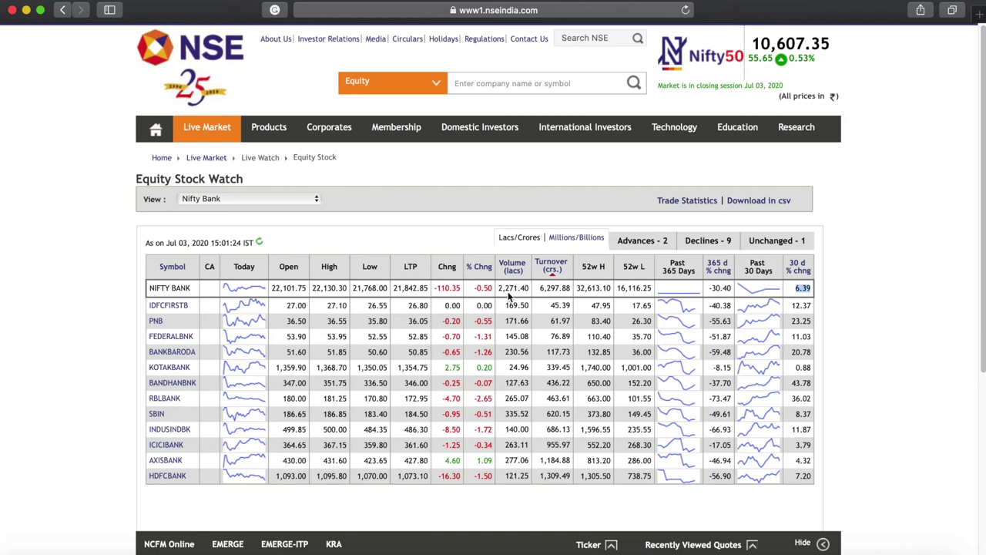
{"action": "left_click_drag", "start_coordinate": [498, 288], "coordinate": [523, 303]}
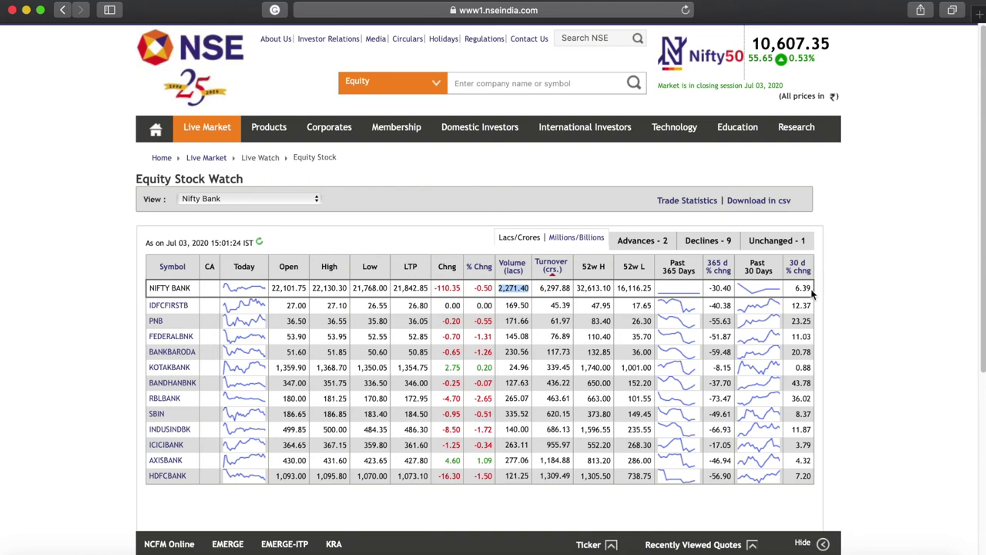
{"action": "left_click_drag", "start_coordinate": [795, 288], "coordinate": [808, 288]}
{"action": "double_click", "coordinate": [515, 288]}
{"action": "left_click", "coordinate": [511, 158]}
{"action": "left_click_drag", "start_coordinate": [498, 287], "coordinate": [512, 284]}
{"action": "left_click_drag", "start_coordinate": [512, 284], "coordinate": [518, 286]}
{"action": "left_click_drag", "start_coordinate": [498, 287], "coordinate": [532, 287]}
{"action": "left_click", "coordinate": [797, 287]}
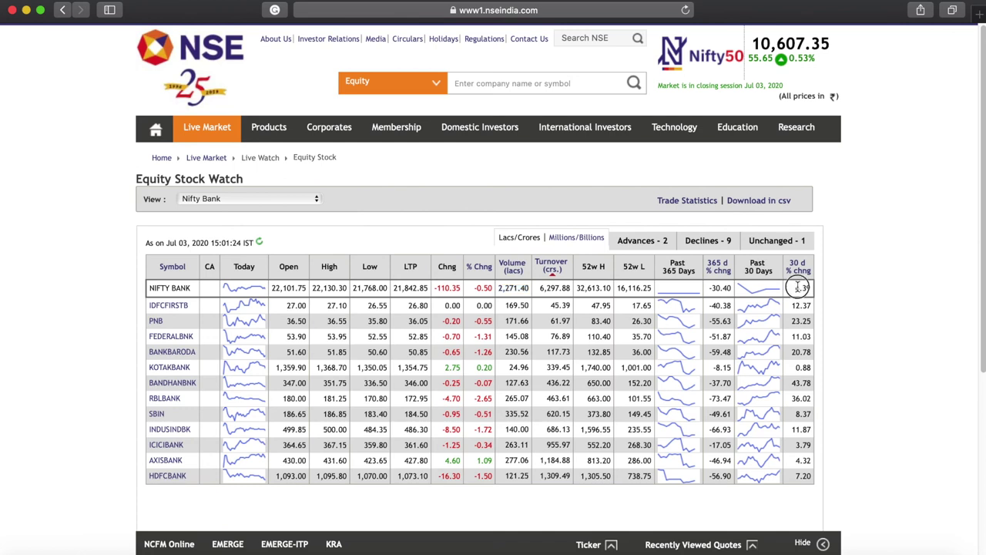
{"action": "left_click_drag", "start_coordinate": [502, 286], "coordinate": [530, 288]}
{"action": "left_click", "coordinate": [542, 197]}
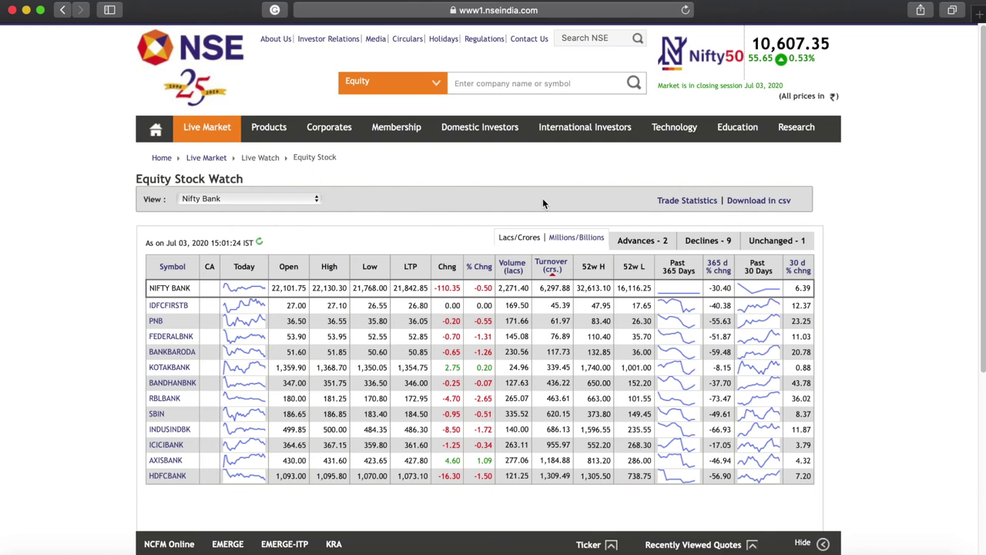